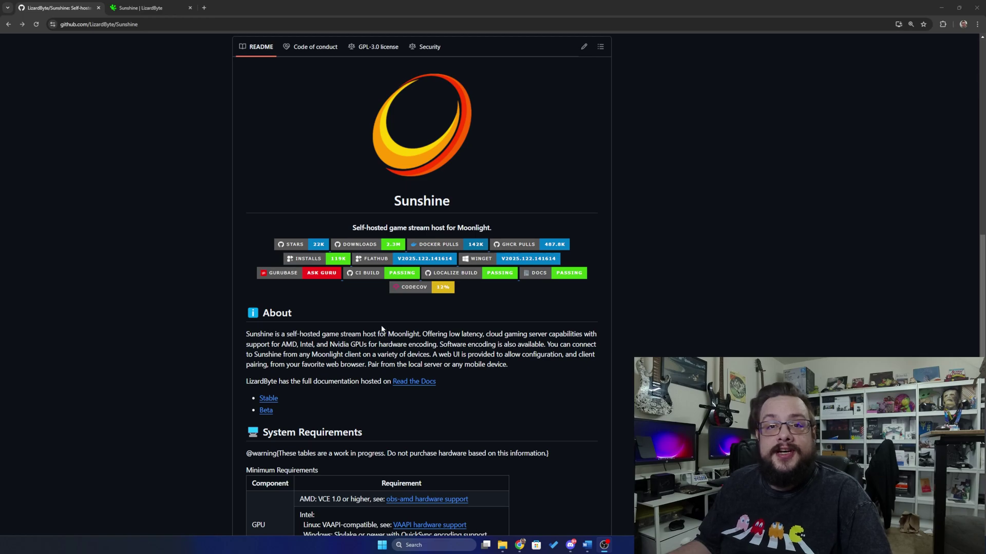
Go to the Sunshine releases page and scroll to the latest v2025.122.141614 release's assets.
scroll(374, 337, "up", 10)
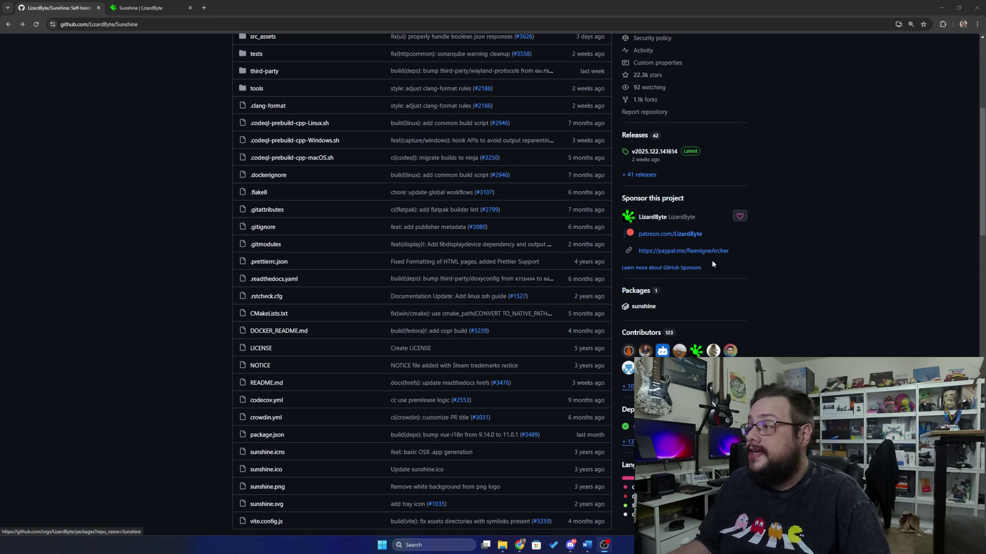
scroll(656, 230, "up", 2)
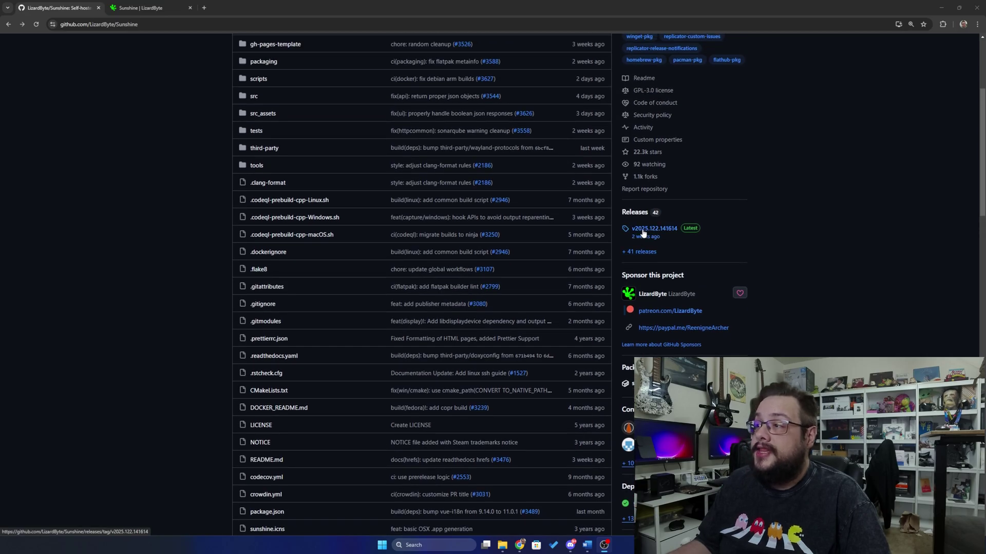
left_click(643, 214)
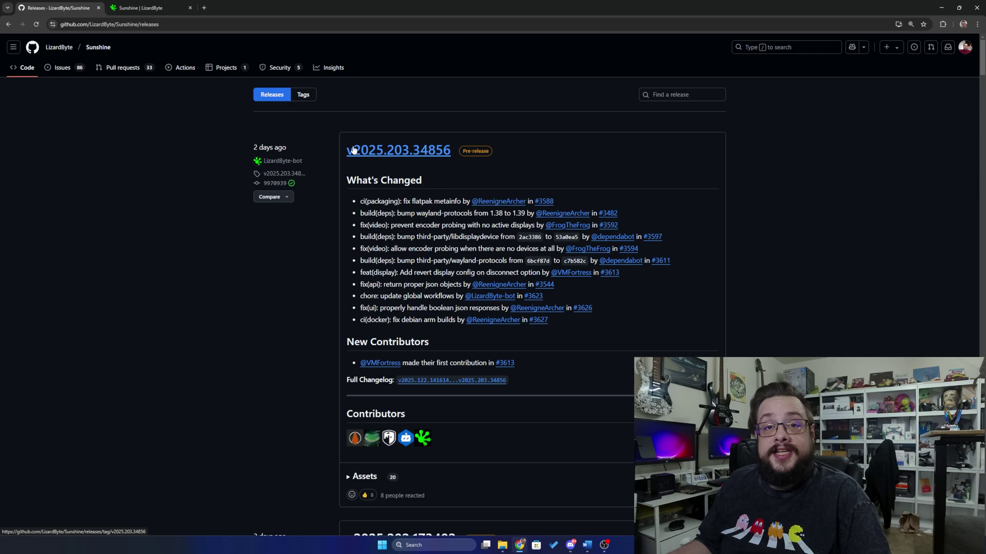
scroll(360, 154, "down", 8)
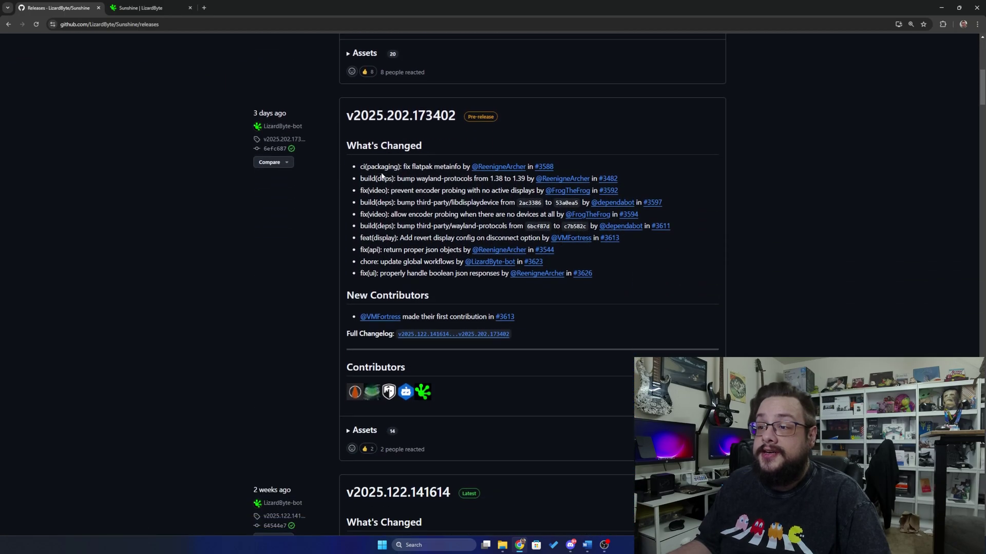
scroll(381, 176, "down", 5)
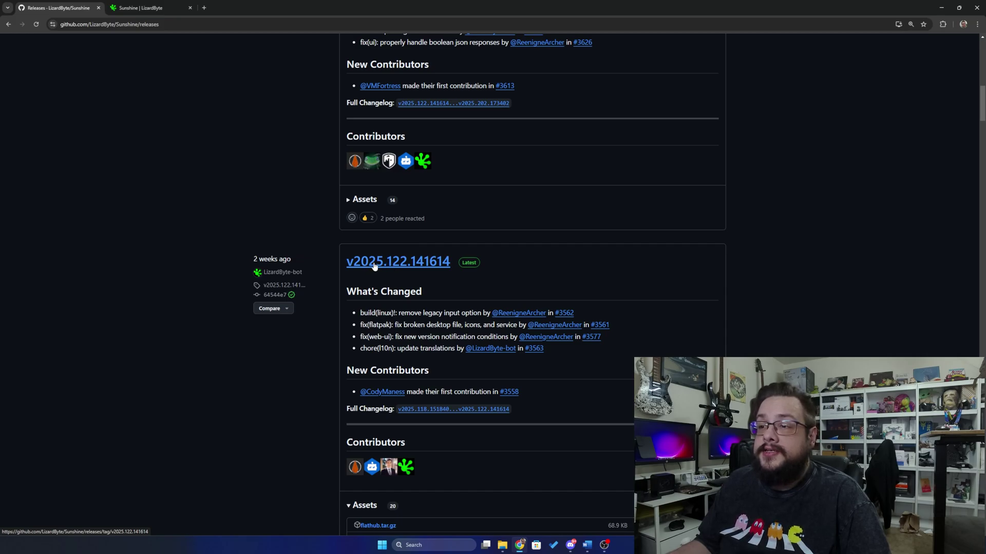
scroll(374, 265, "down", 2)
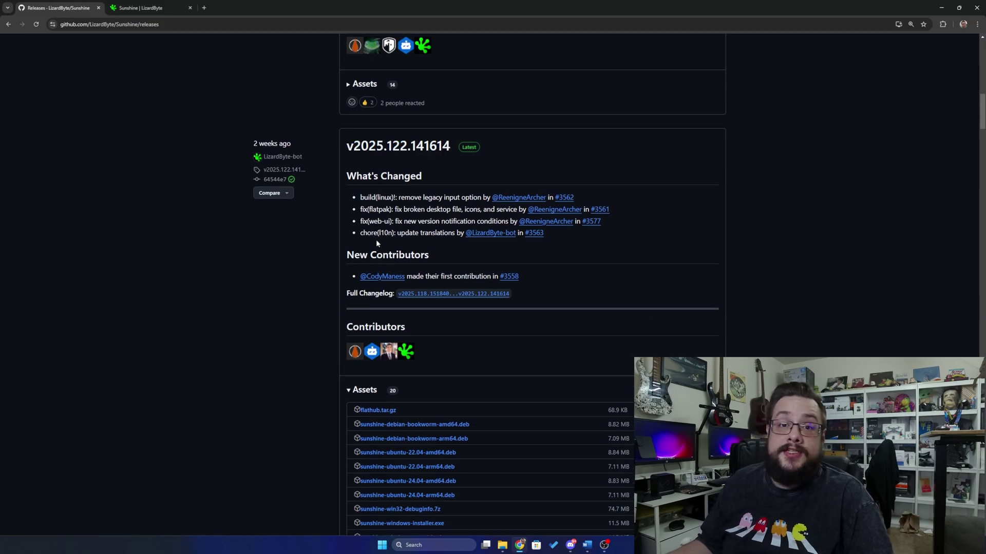
key("ctrl+Tab")
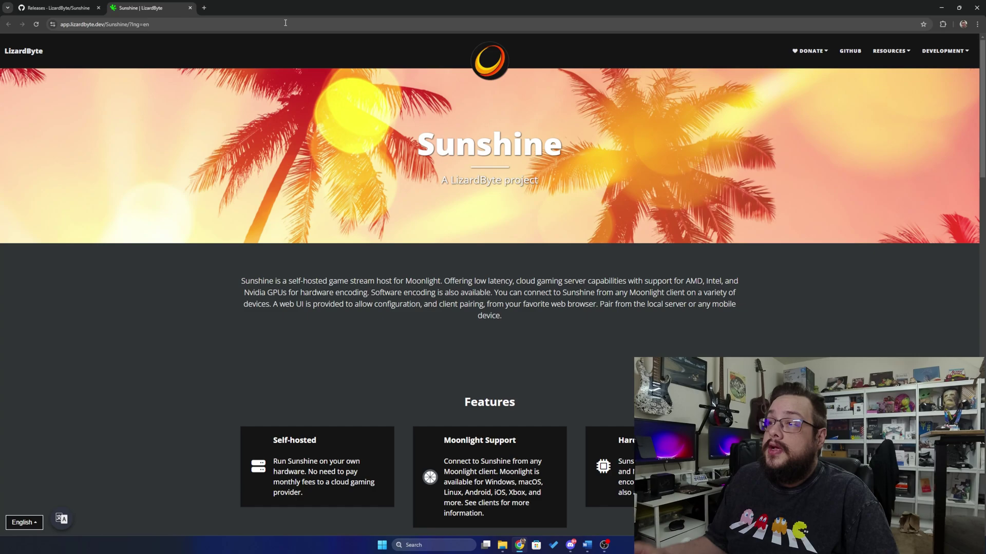
left_click(74, 9)
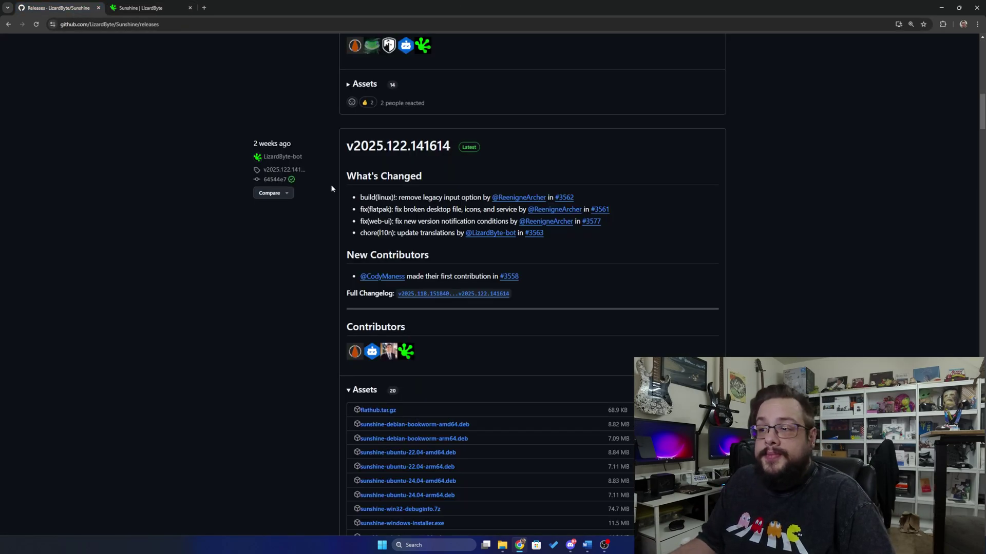
scroll(331, 186, "down", 1)
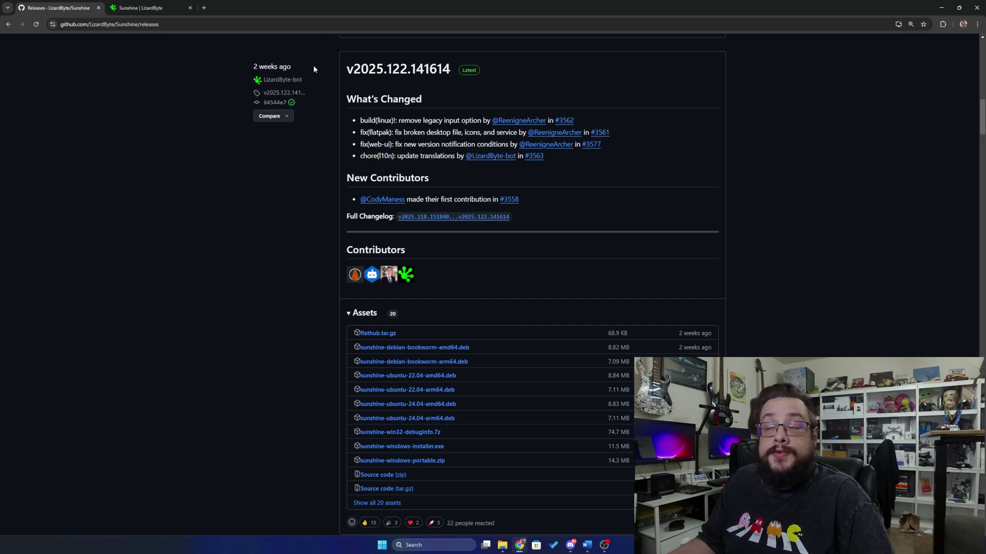
Download sunshine-windows-installer.exe and run it anyway despite the SmartScreen warning.
scroll(383, 156, "down", 2)
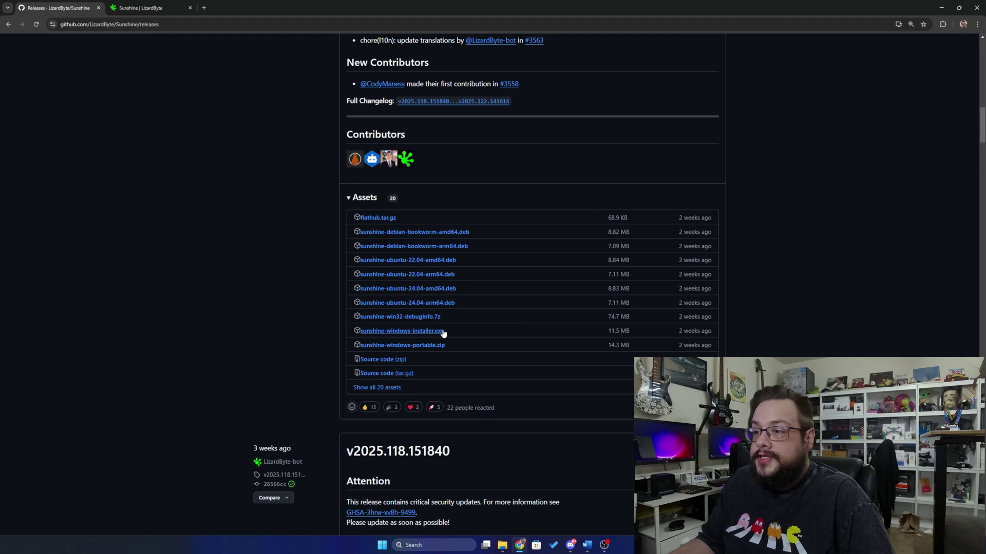
left_click(413, 332)
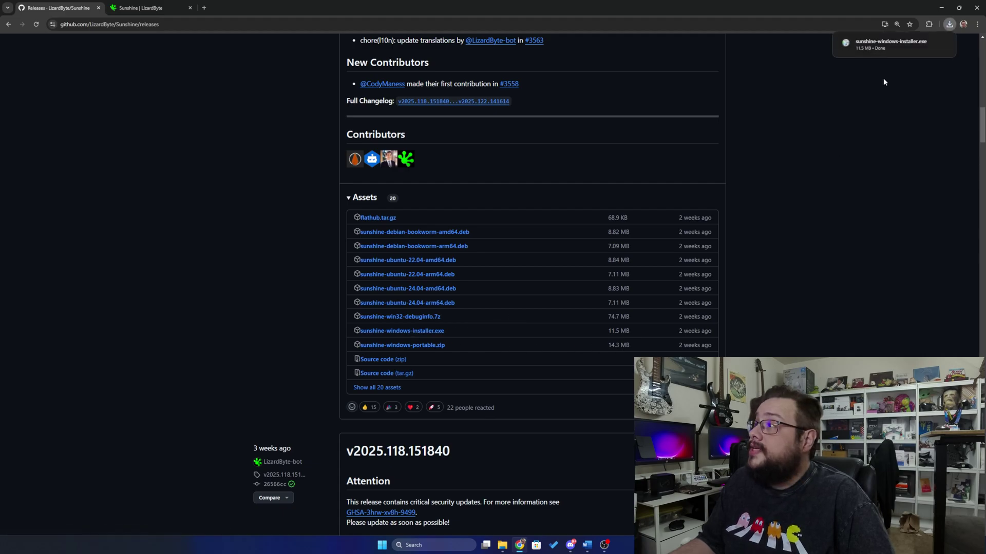
left_click(875, 45)
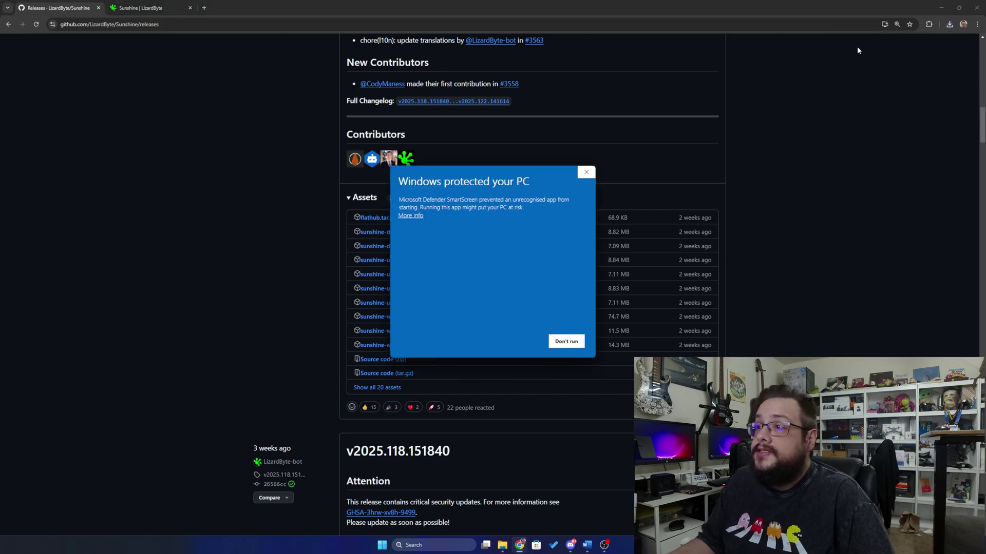
left_click(941, 7)
left_click(411, 215)
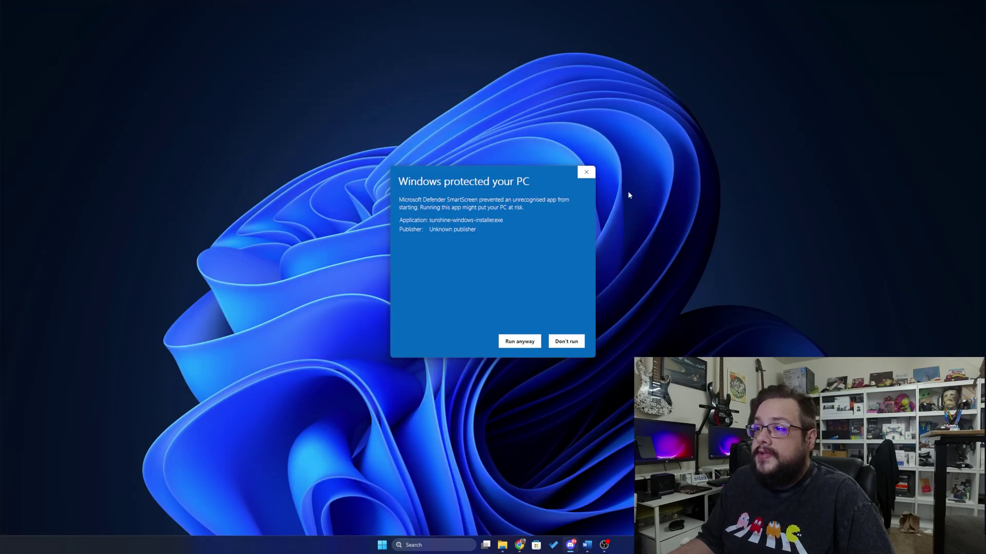
left_click(518, 340)
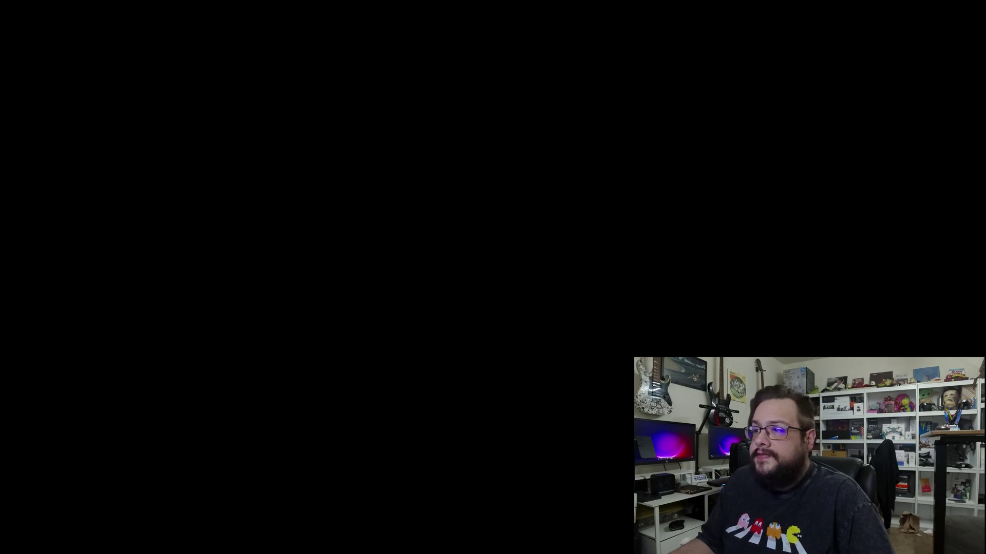
Approve admin permission, accept the license, and keep the default install and Start Menu folders.
left_click(537, 334)
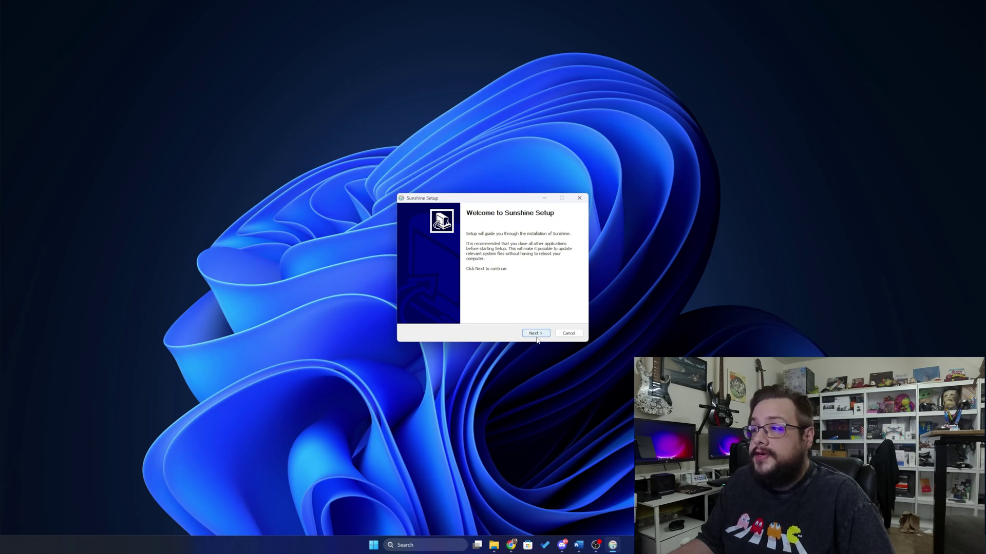
left_click(537, 340)
left_click(536, 334)
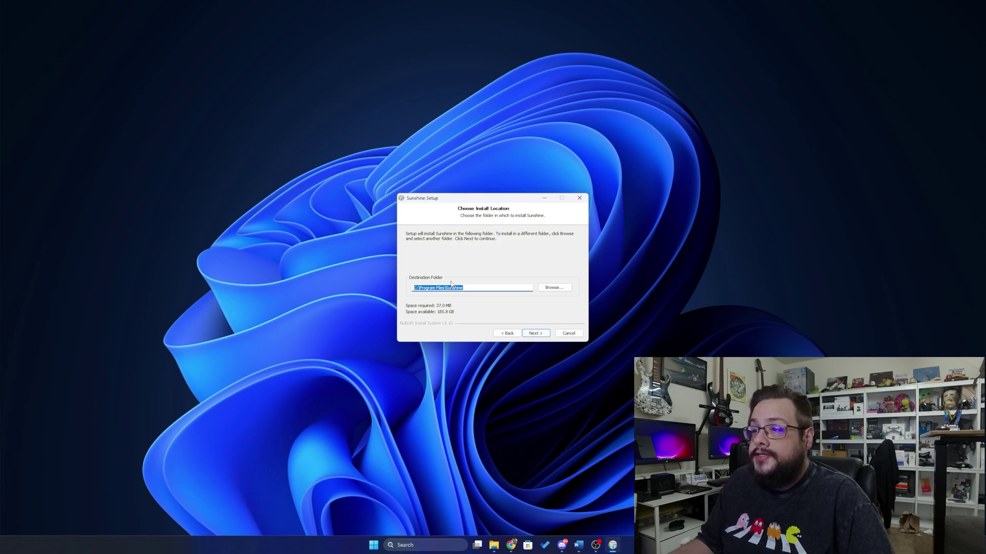
left_click(547, 337)
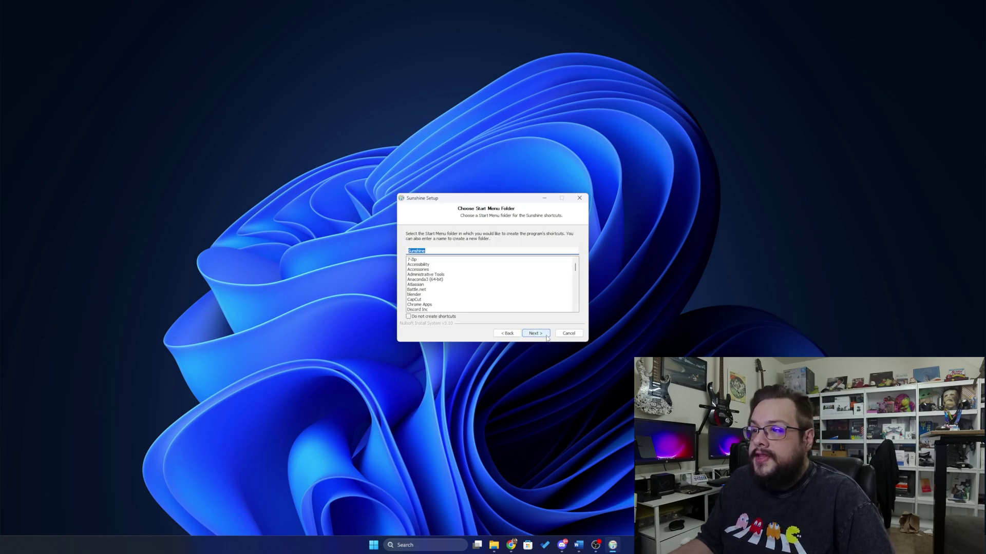
left_click(547, 338)
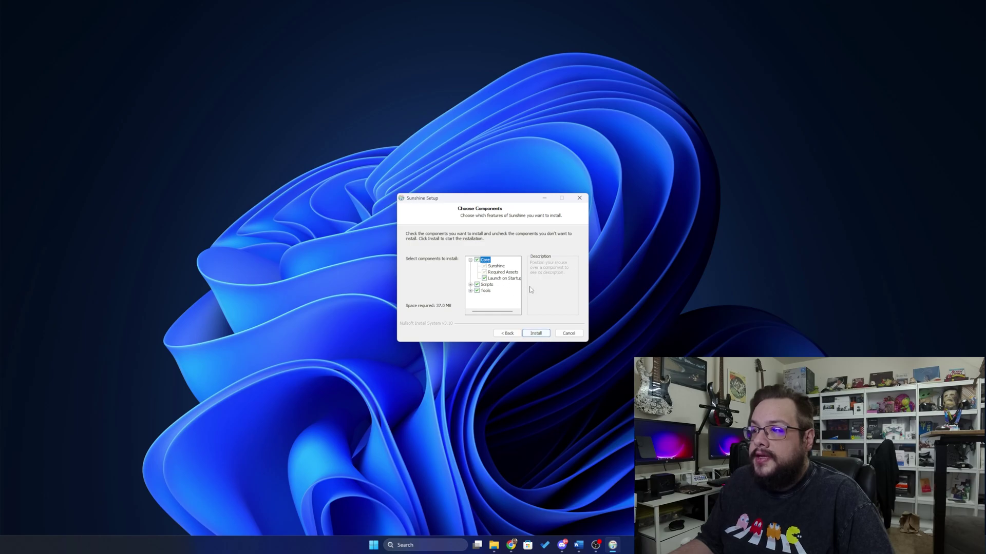
Review the Scripts and Tools components, keep everything checked, and start the install.
left_click(470, 284)
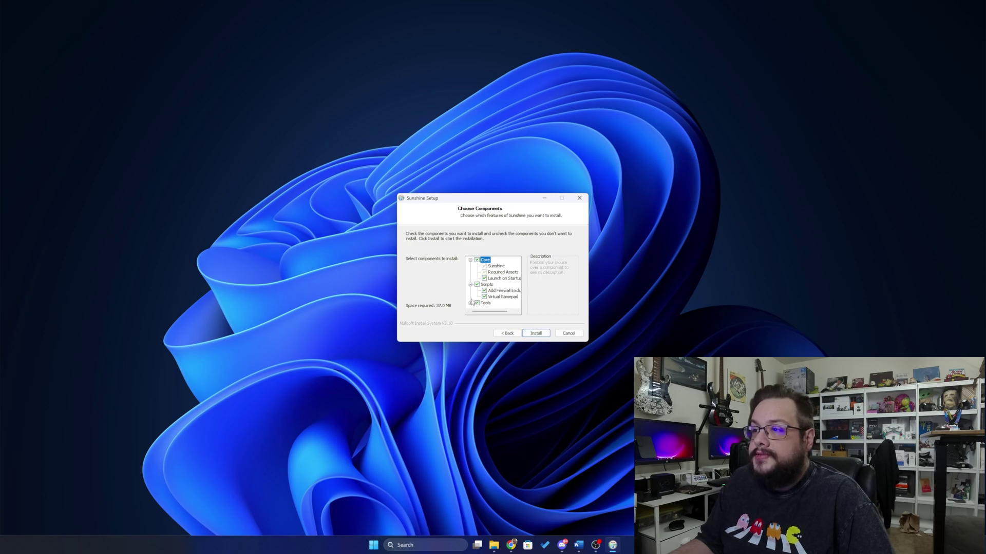
left_click(471, 304)
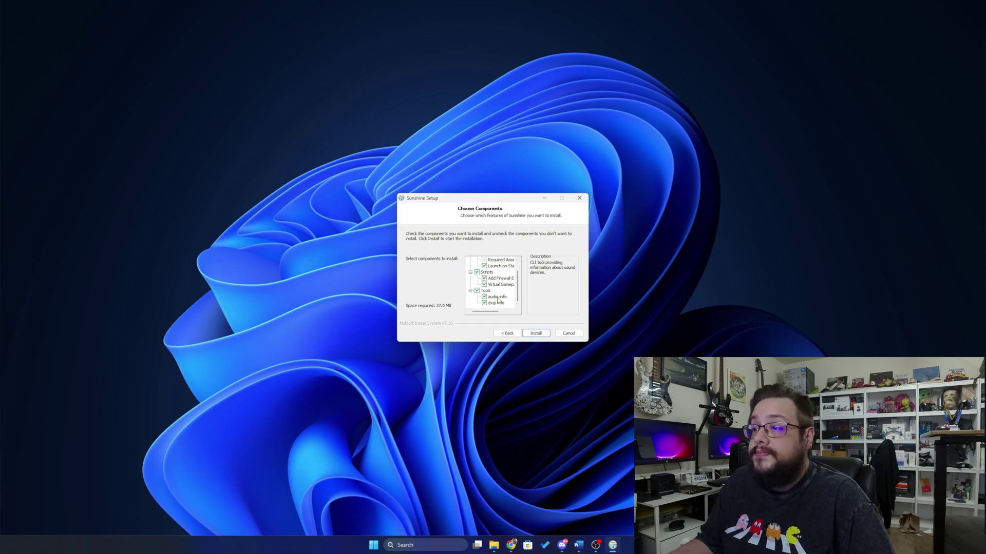
scroll(497, 301, "up", 1)
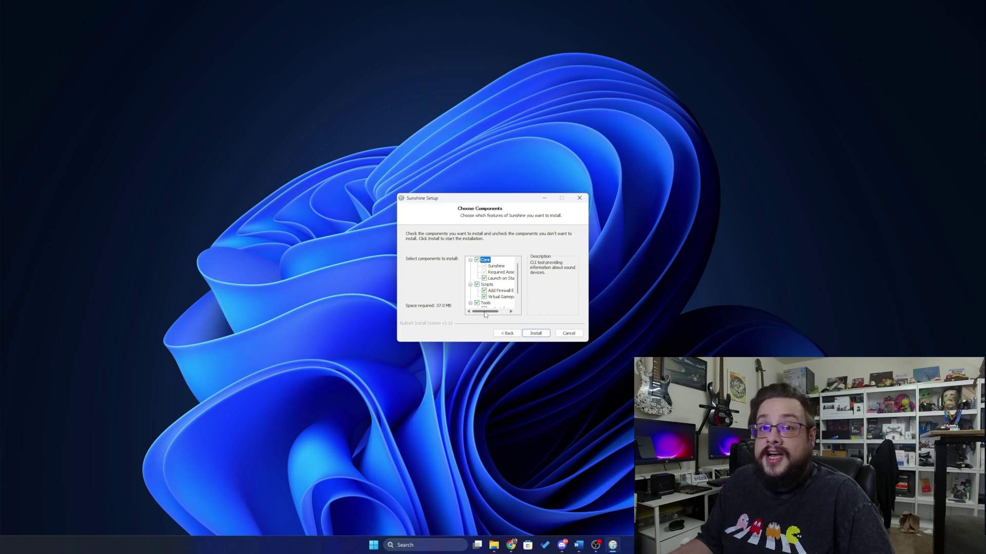
left_click_drag(485, 312, 495, 313)
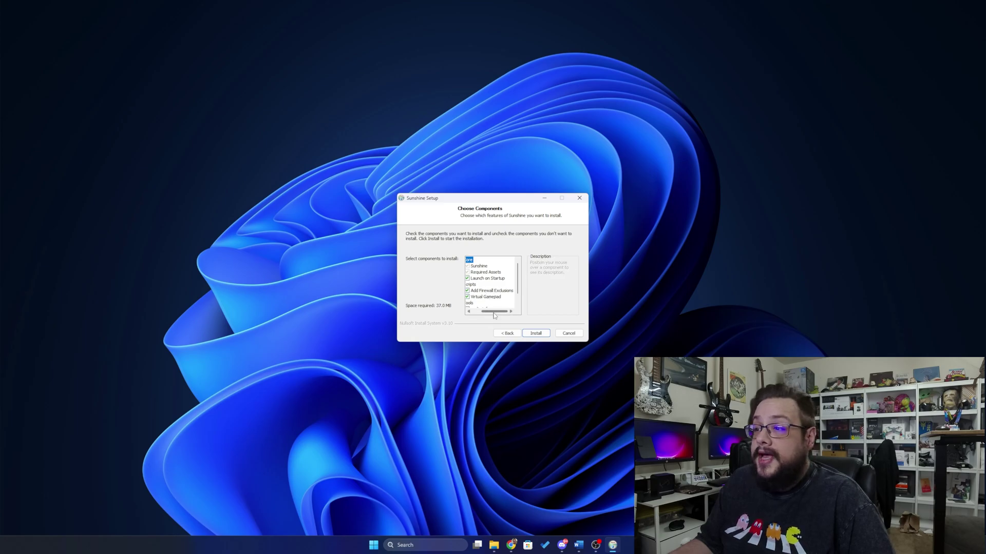
left_click_drag(493, 312, 485, 311)
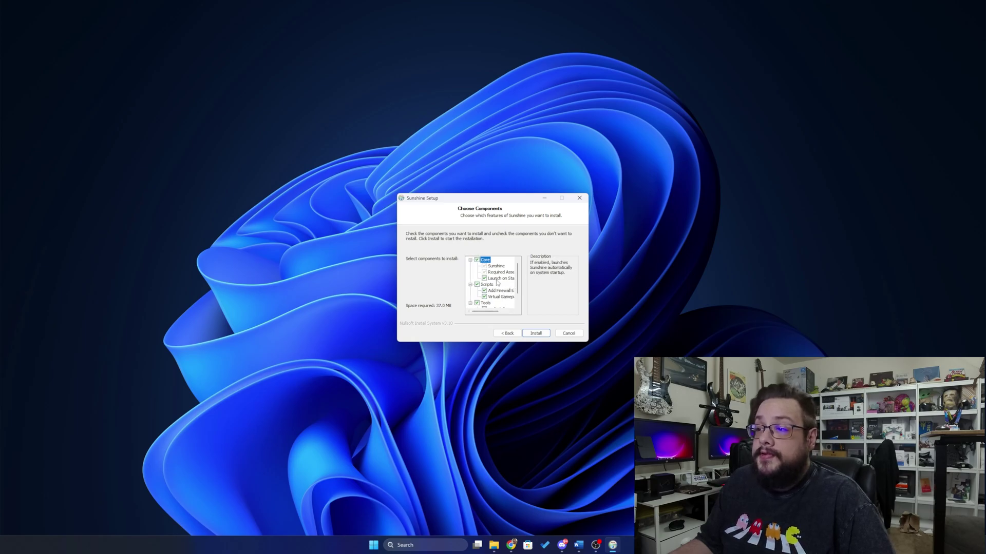
scroll(497, 281, "down", 1)
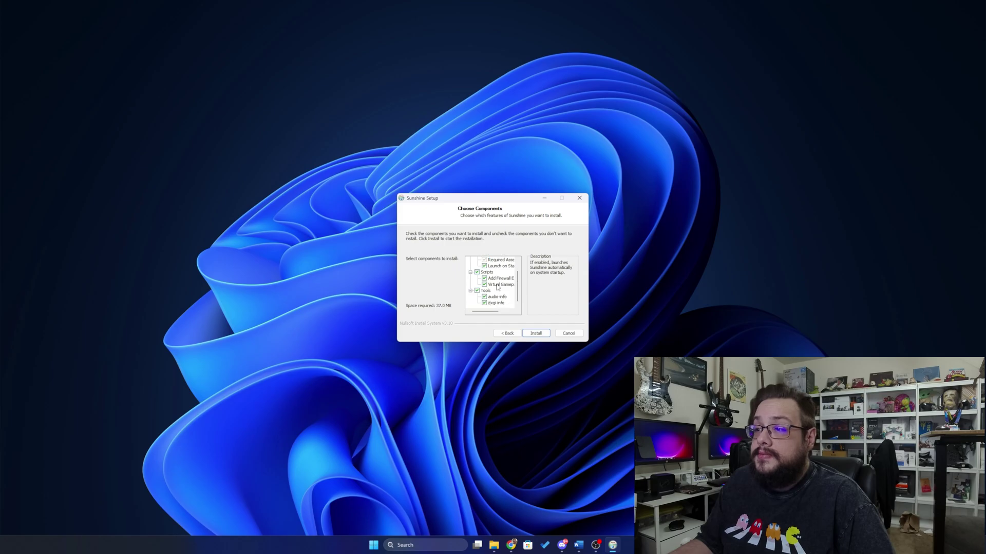
left_click(536, 334)
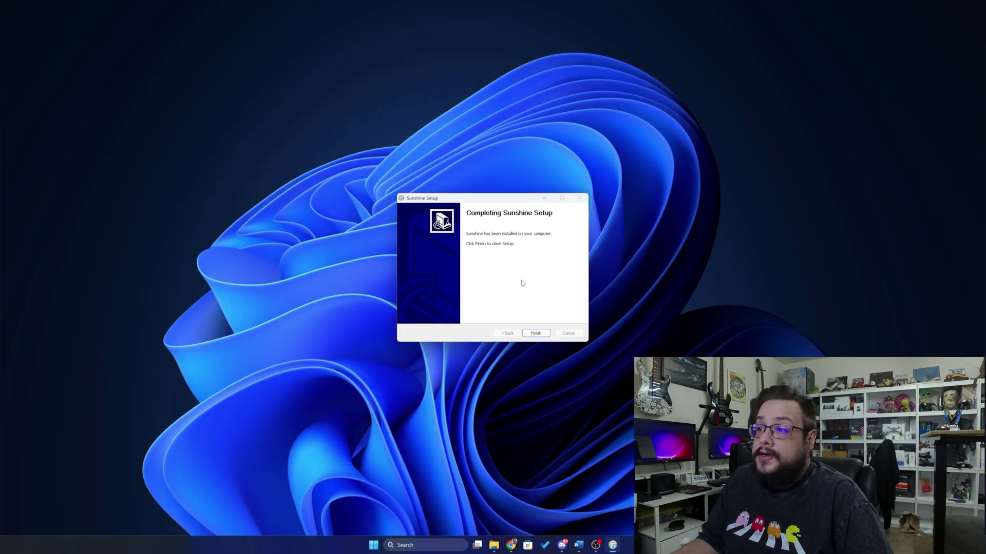
Finish the installer and choose Open Sunshine from the tray icon's menu.
left_click(535, 334)
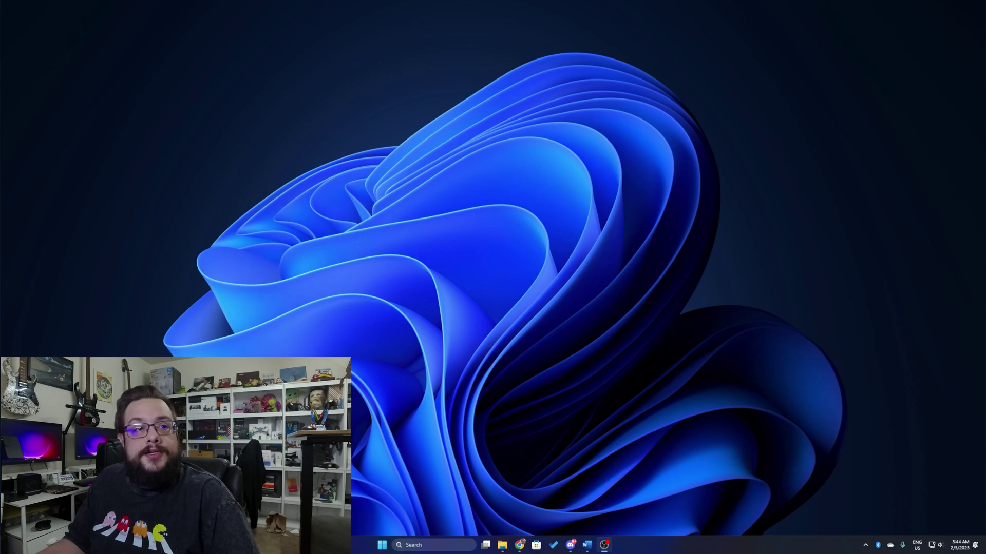
left_click(866, 545)
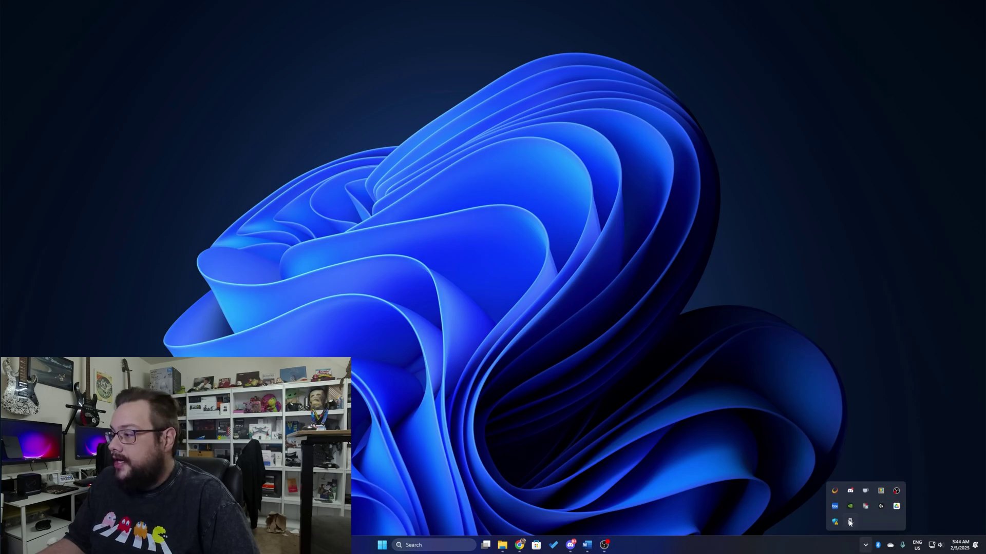
right_click(835, 492)
left_click(866, 445)
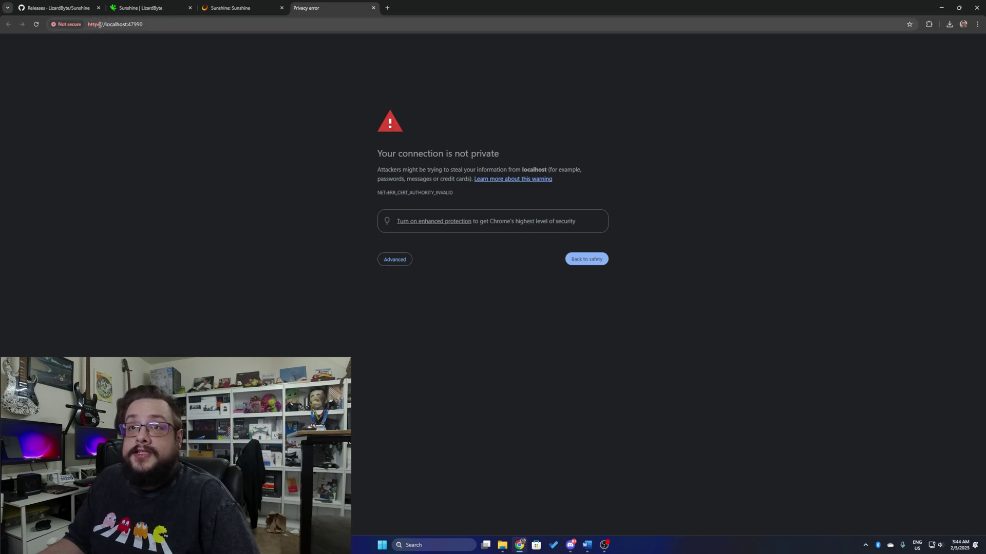
Proceed past the certificate warning and create the web UI login, entering and confirming a password.
left_click(409, 262)
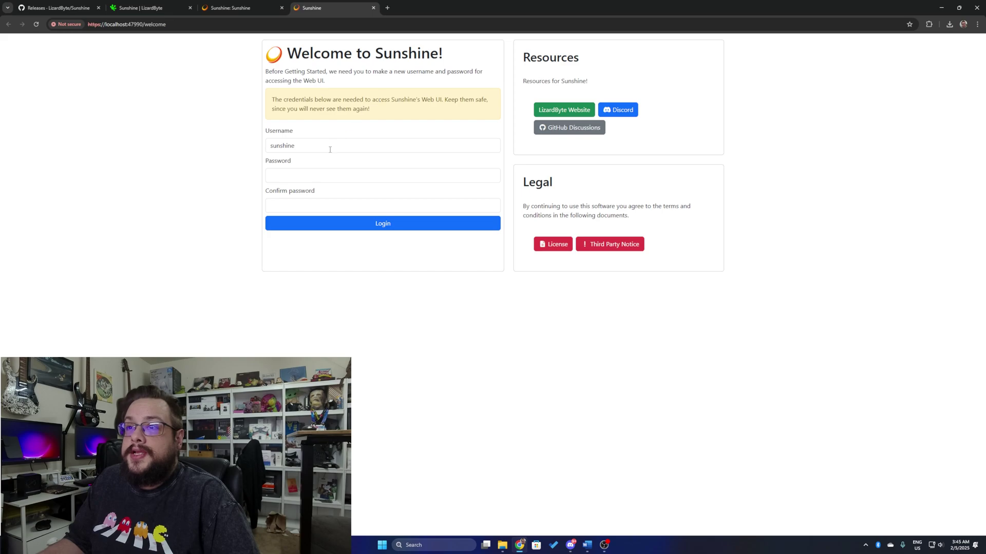
left_click(311, 177)
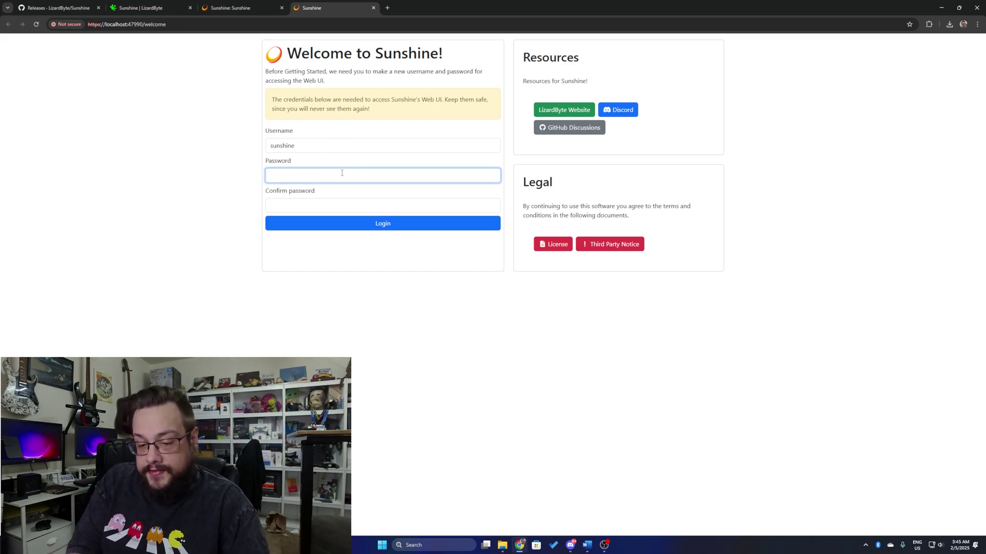
type("••••")
key("Tab")
type("•••")
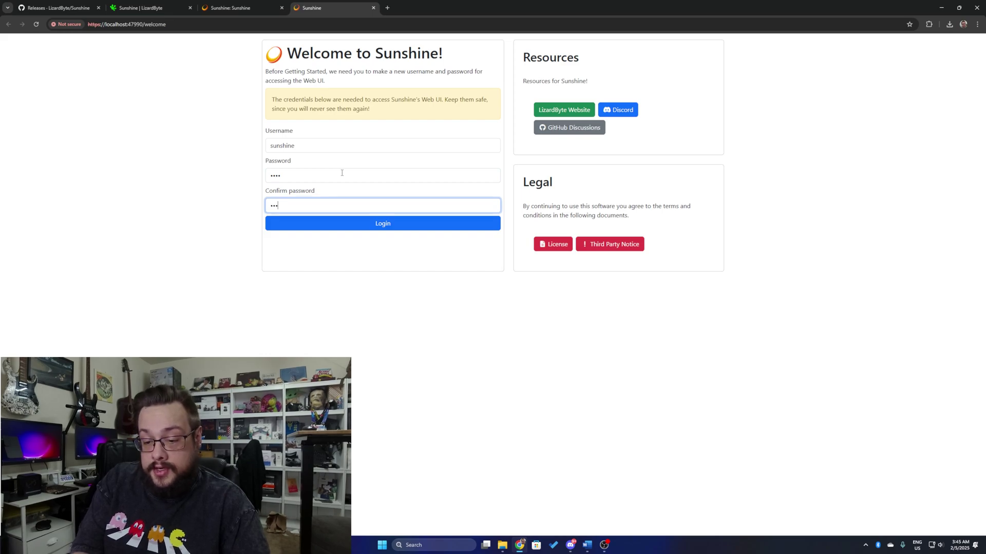
type("•")
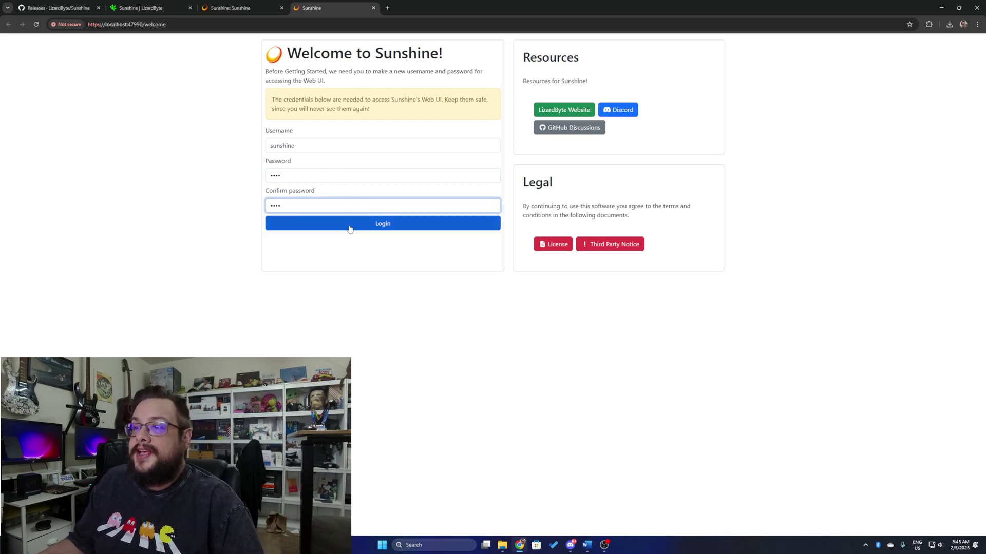
left_click(350, 226)
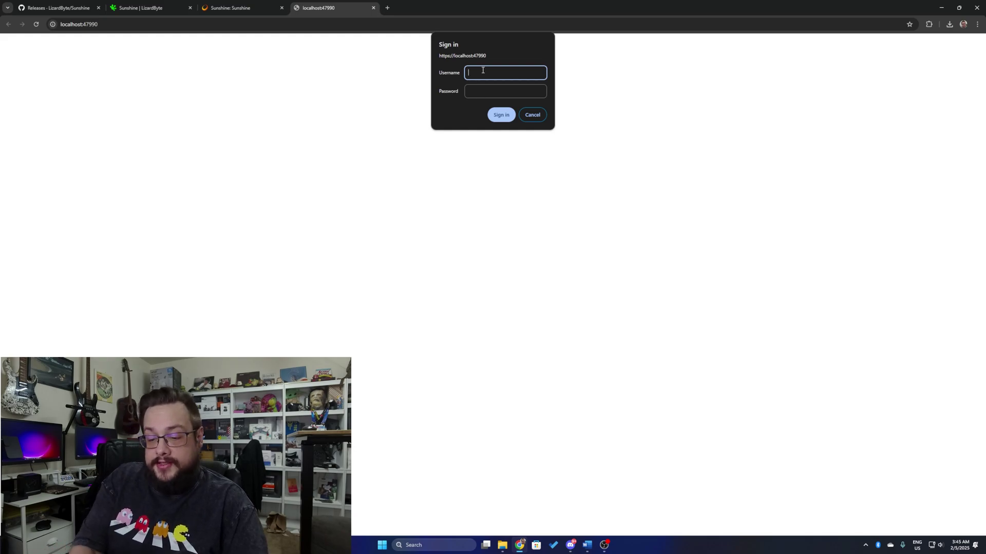
Sign in to the web UI with the newly created username and password.
type("sunshine")
key("Tab")
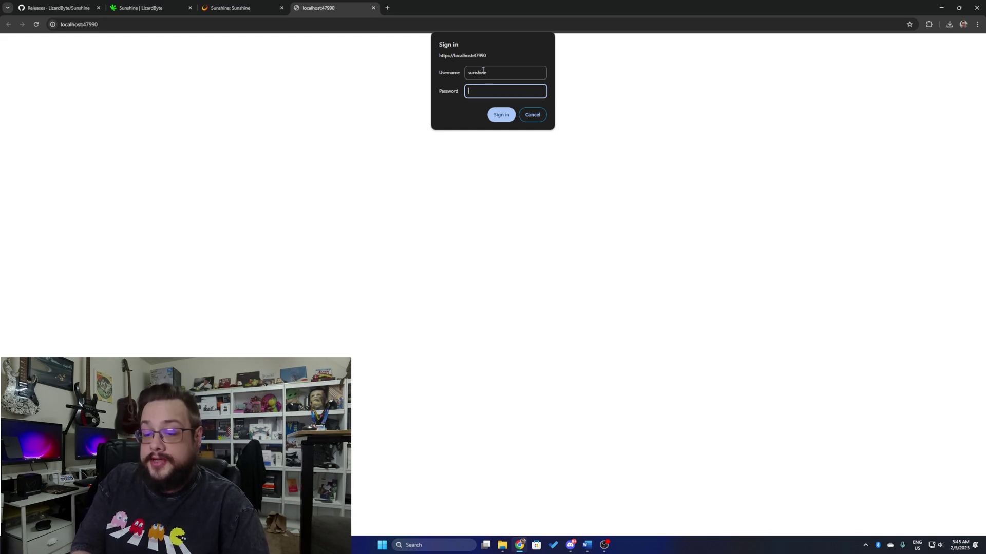
type("sunshine")
key("Return")
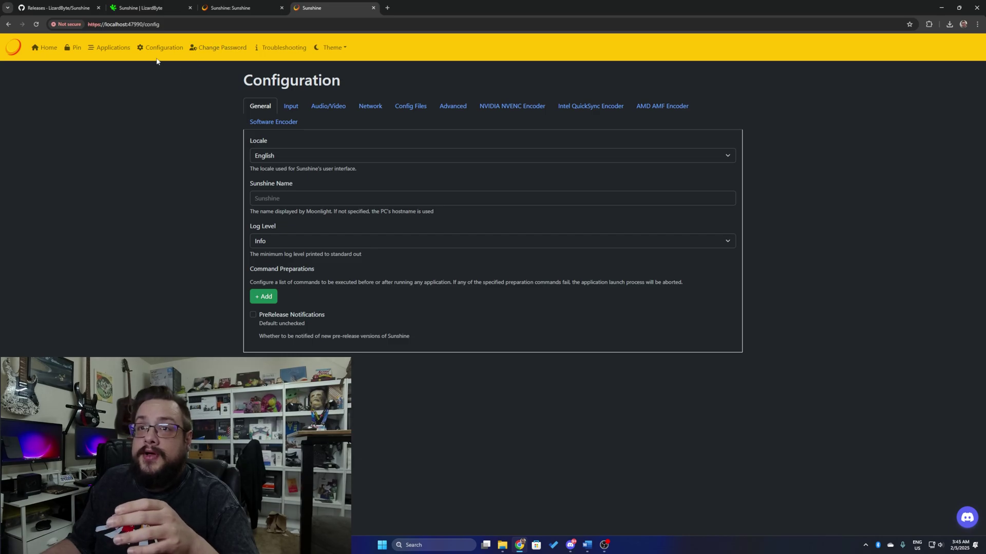
Open the Audio/Video settings and scroll through its options.
left_click(328, 106)
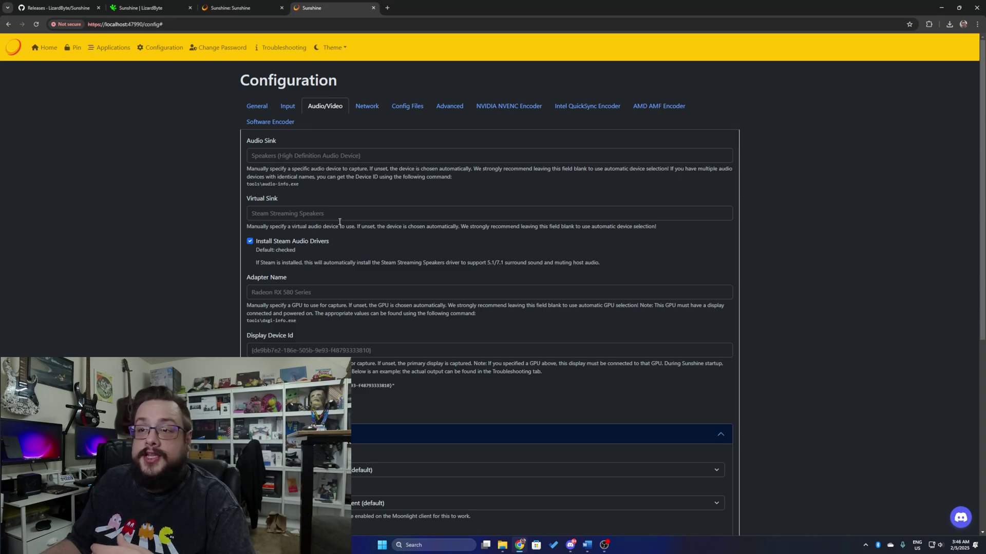
scroll(387, 231, "down", 2)
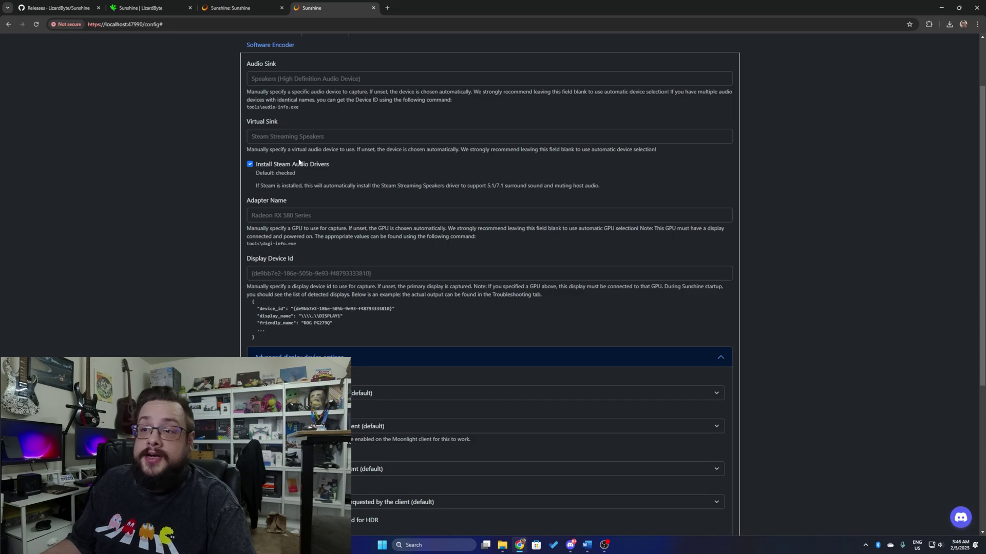
scroll(360, 189, "down", 2)
scroll(359, 189, "up", 4)
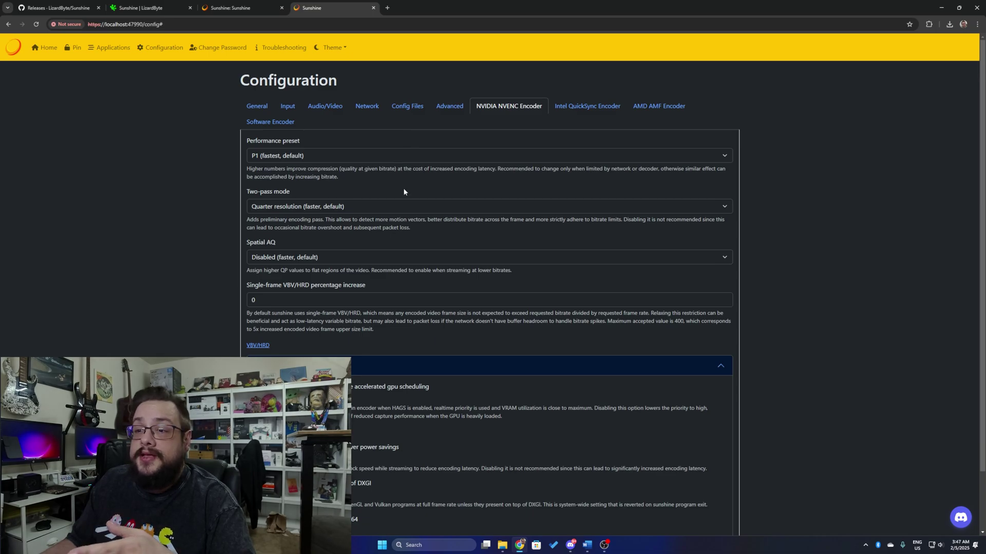
Return Home and open Applications, showing Desktop and Steam Big Picture.
left_click(50, 48)
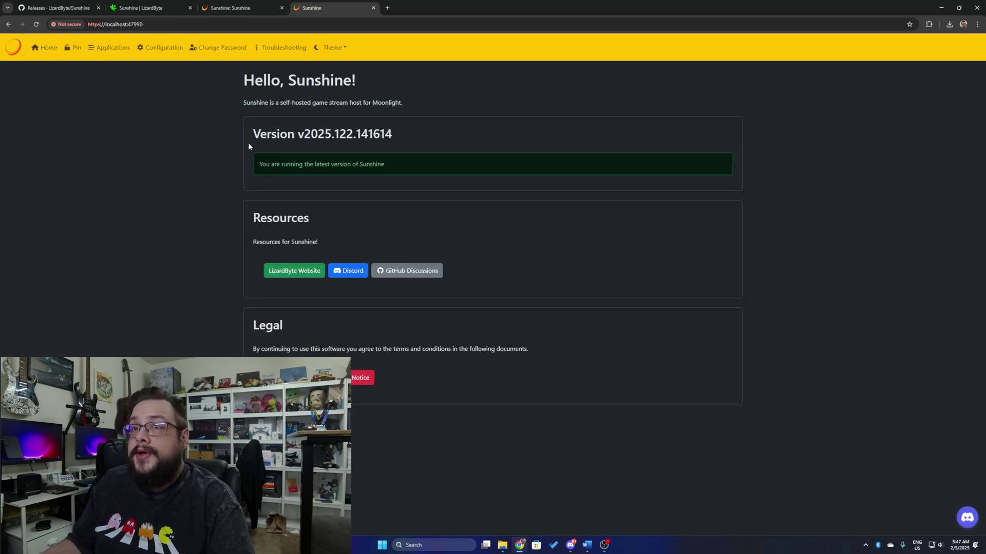
left_click(110, 47)
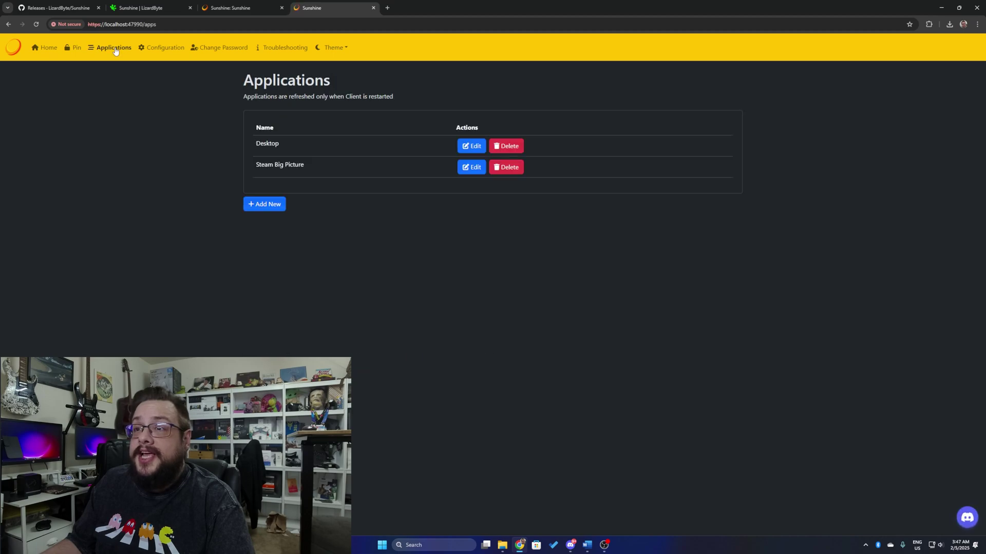